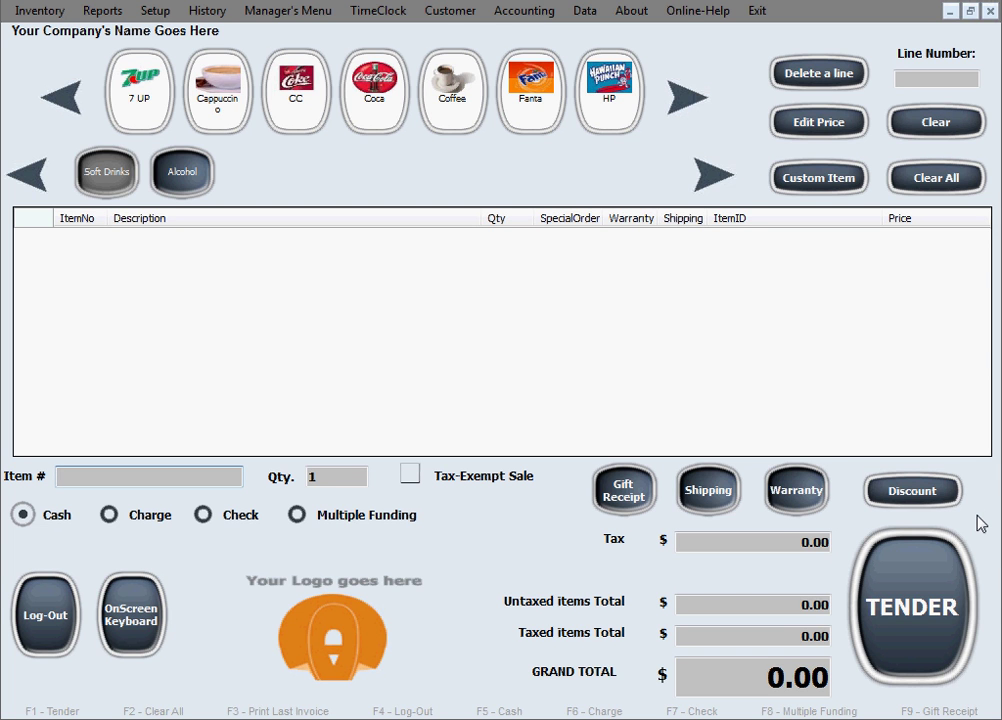
- Open the customer appointments and scheduling screen
click(468, 12)
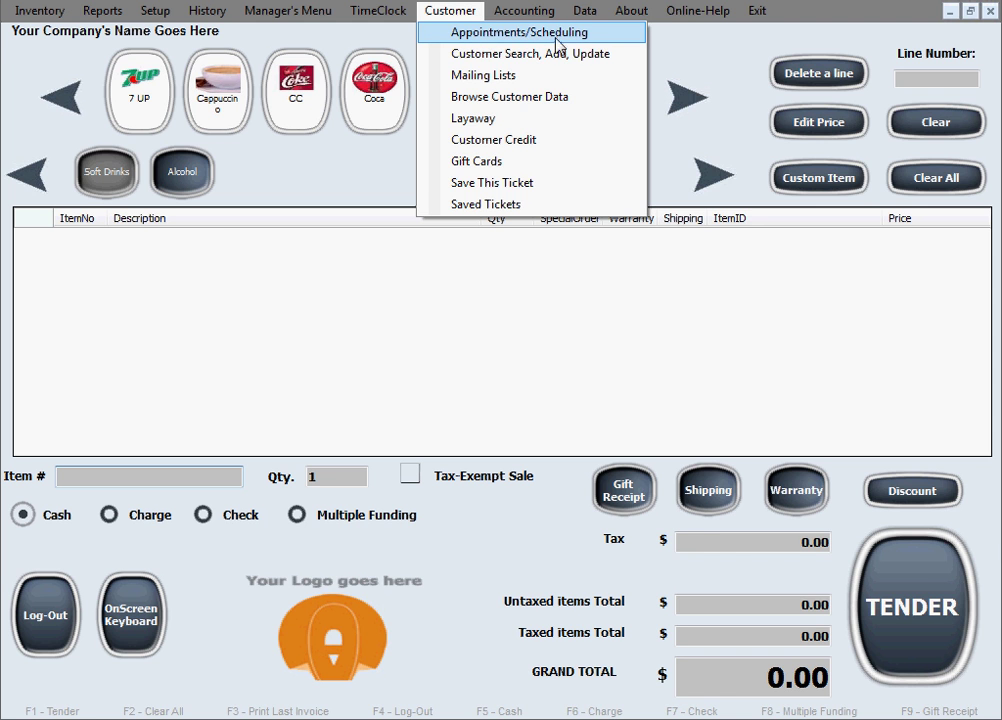
click(607, 40)
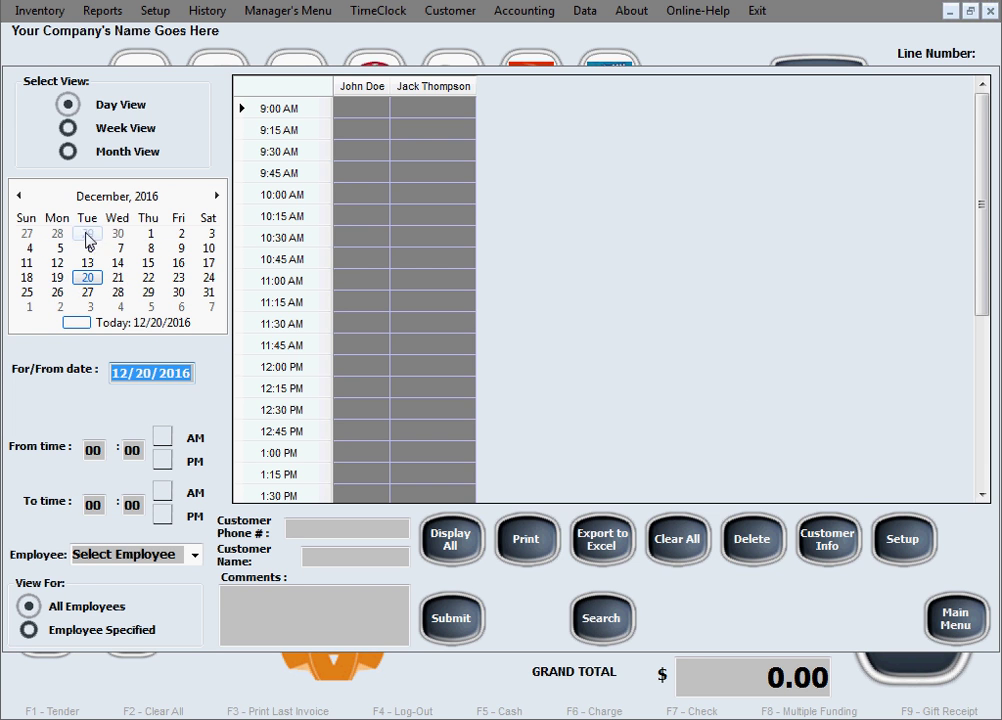
- Try several December 2016 dates in the calendar and finish on 12/20/2016
click(127, 293)
click(148, 277)
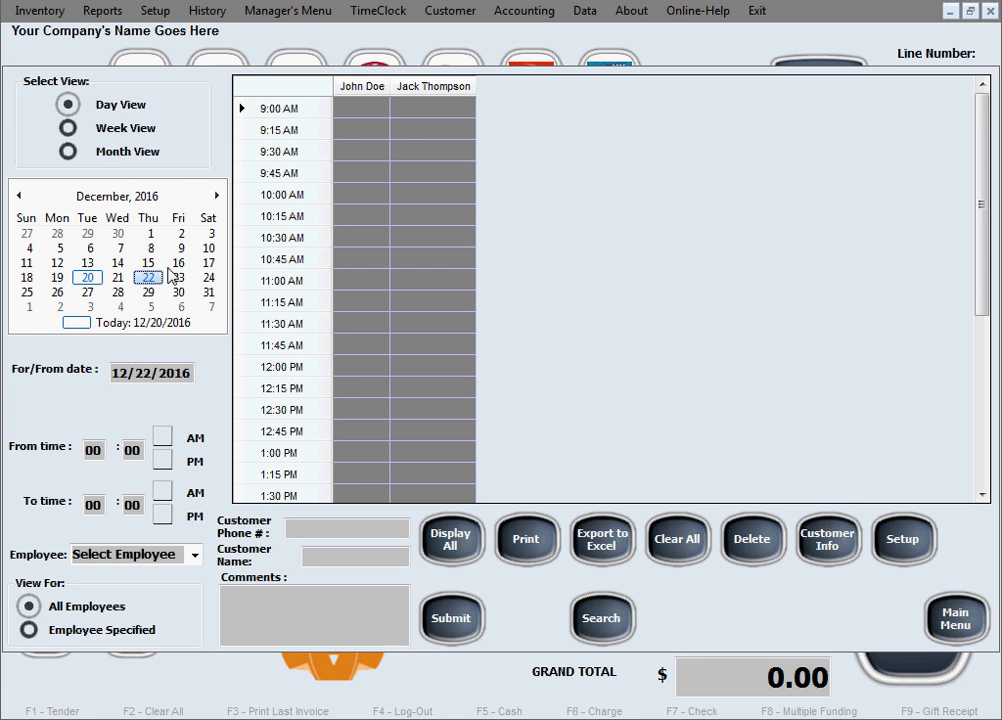
click(178, 262)
click(209, 277)
click(119, 293)
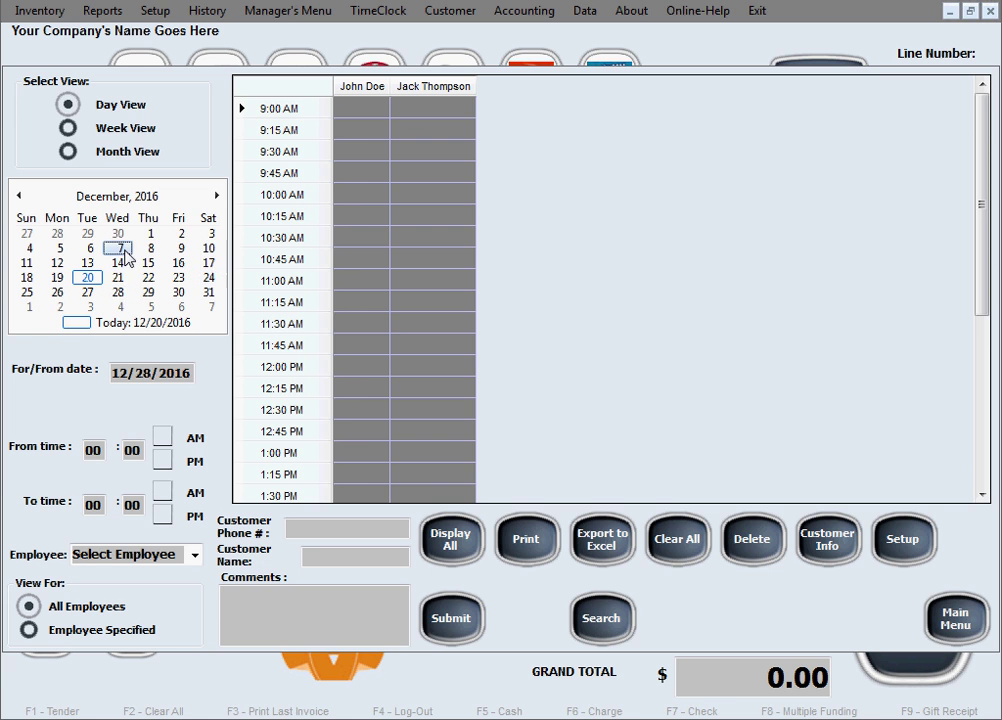
click(120, 248)
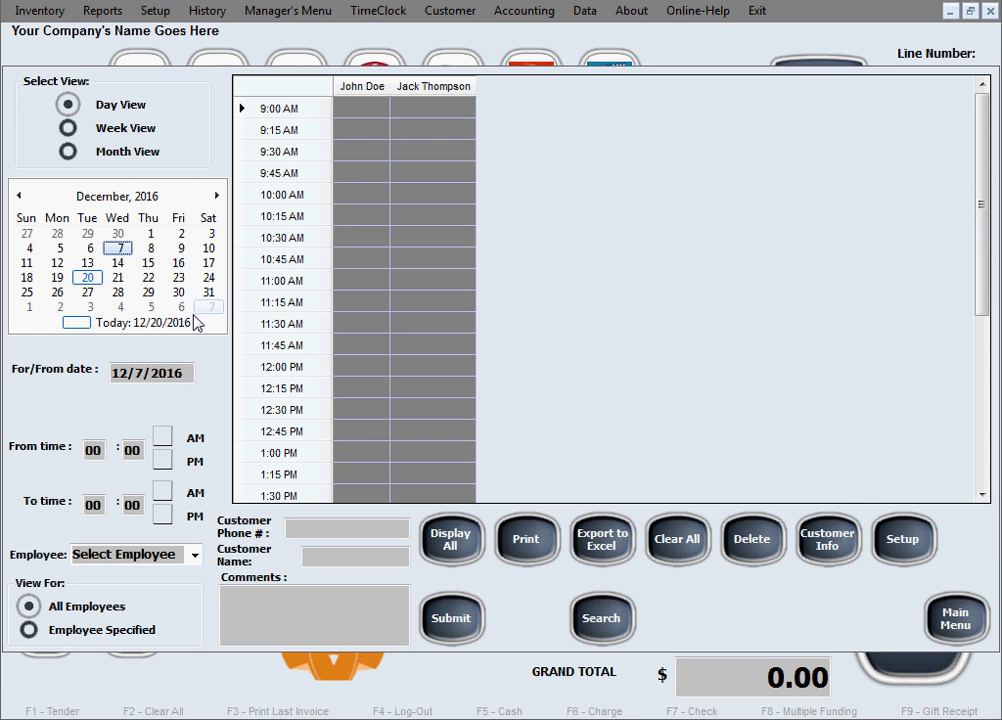
click(179, 374)
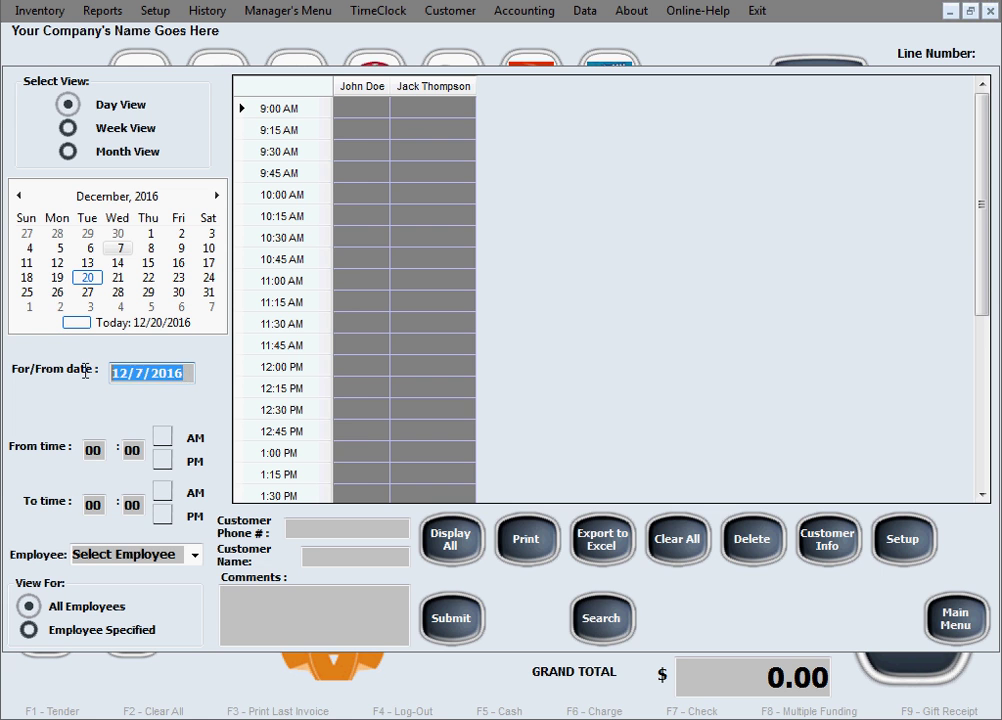
click(181, 366)
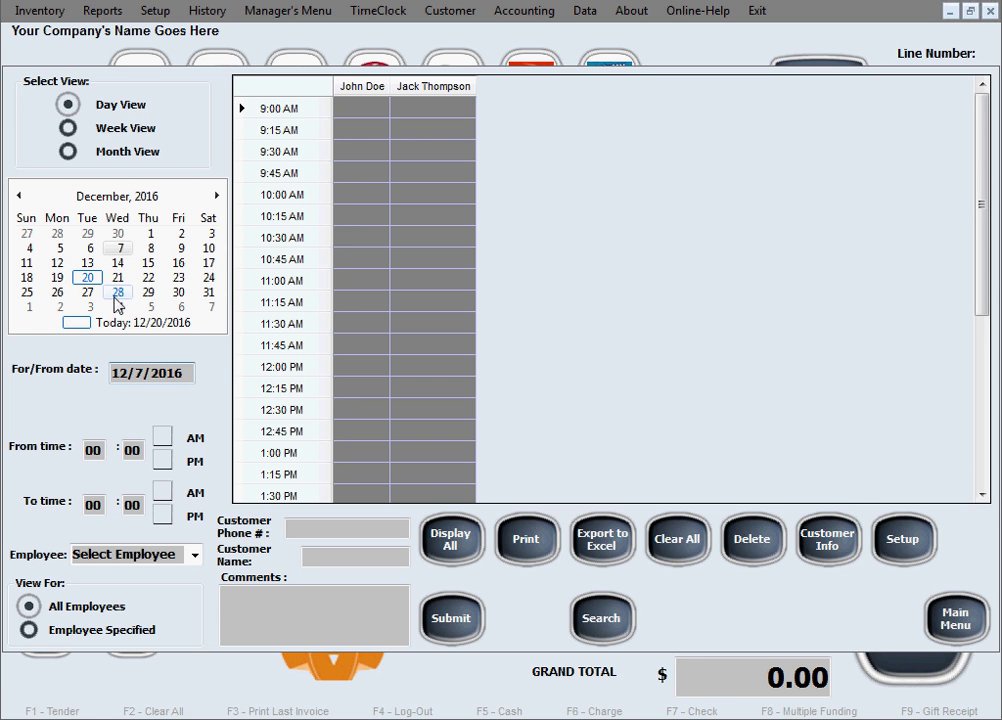
click(88, 277)
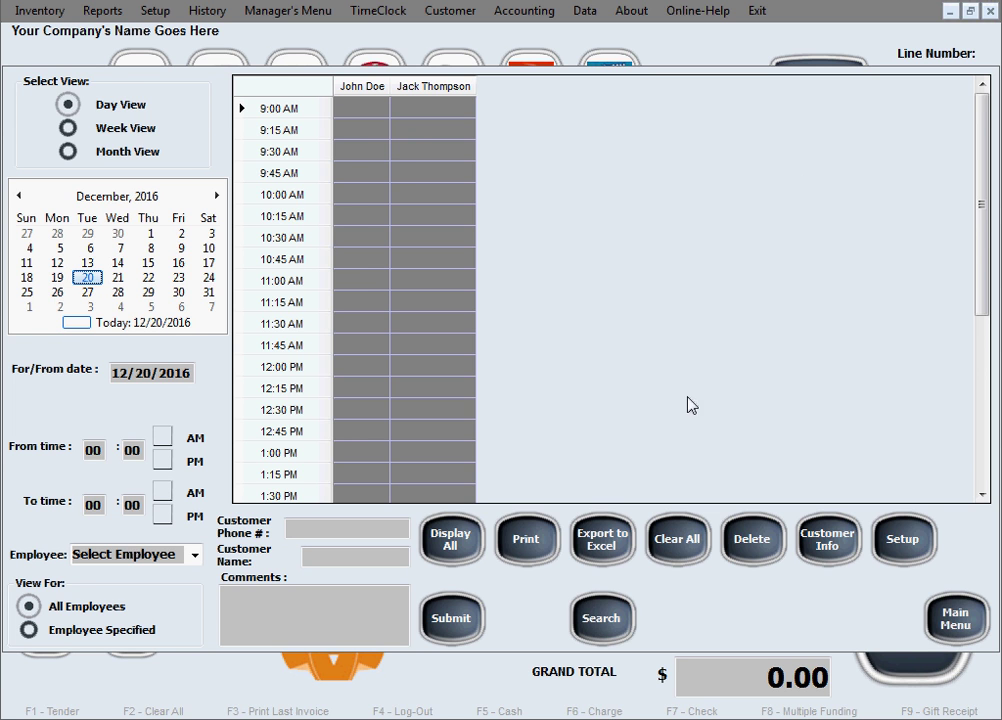
click(147, 277)
click(178, 263)
click(120, 248)
click(118, 277)
click(88, 277)
click(77, 368)
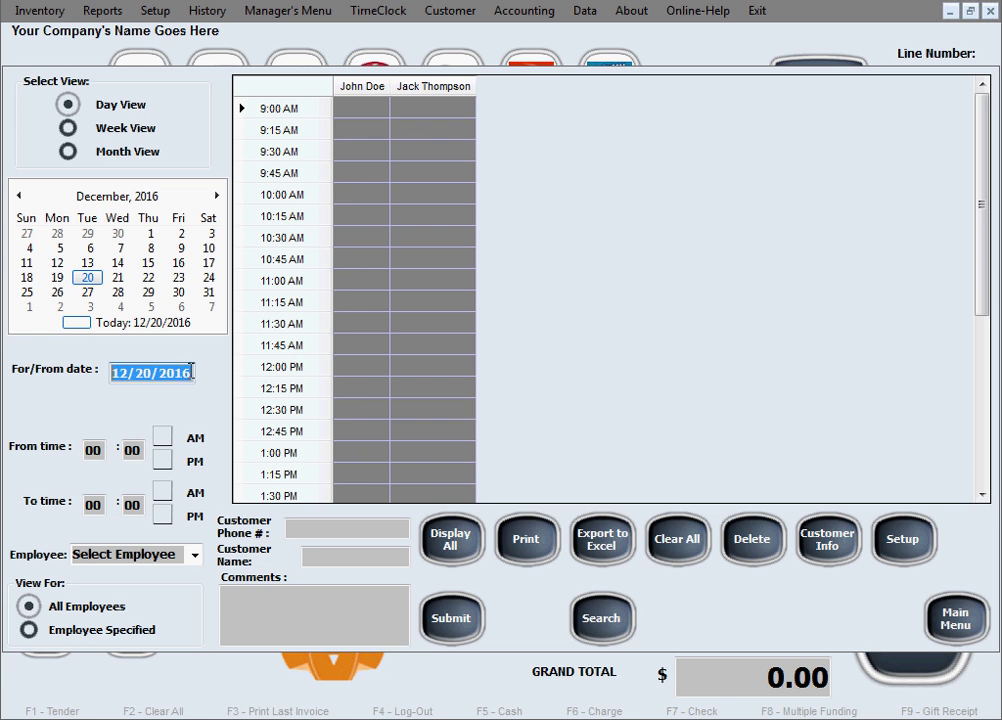
click(155, 394)
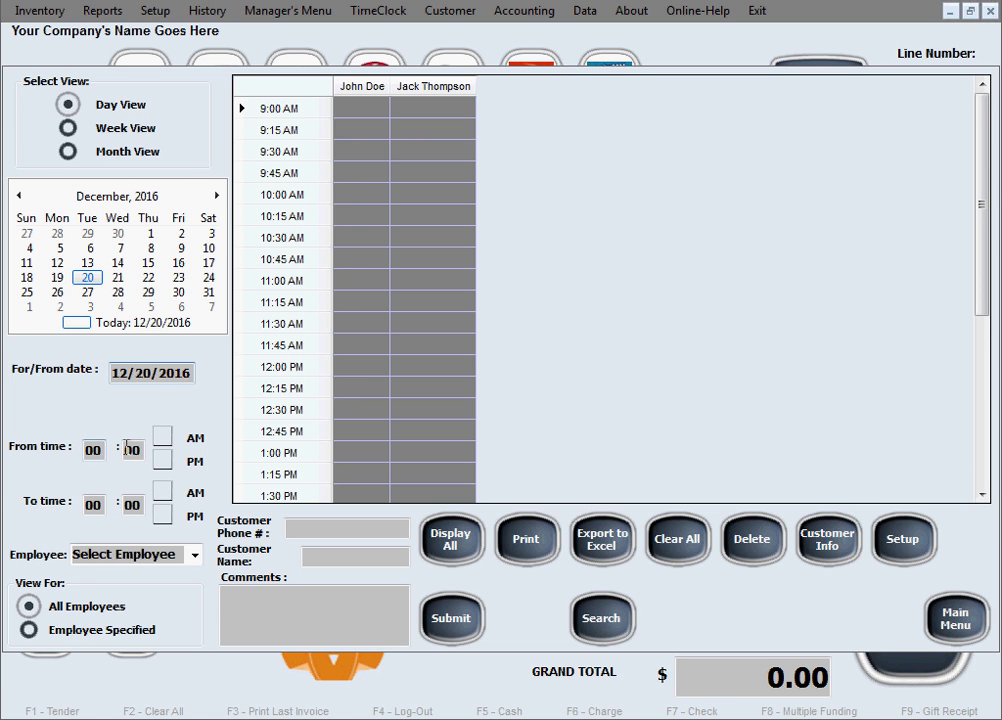
- Examine the appointment's from-time and to-time fields and the list of available employees
click(92, 450)
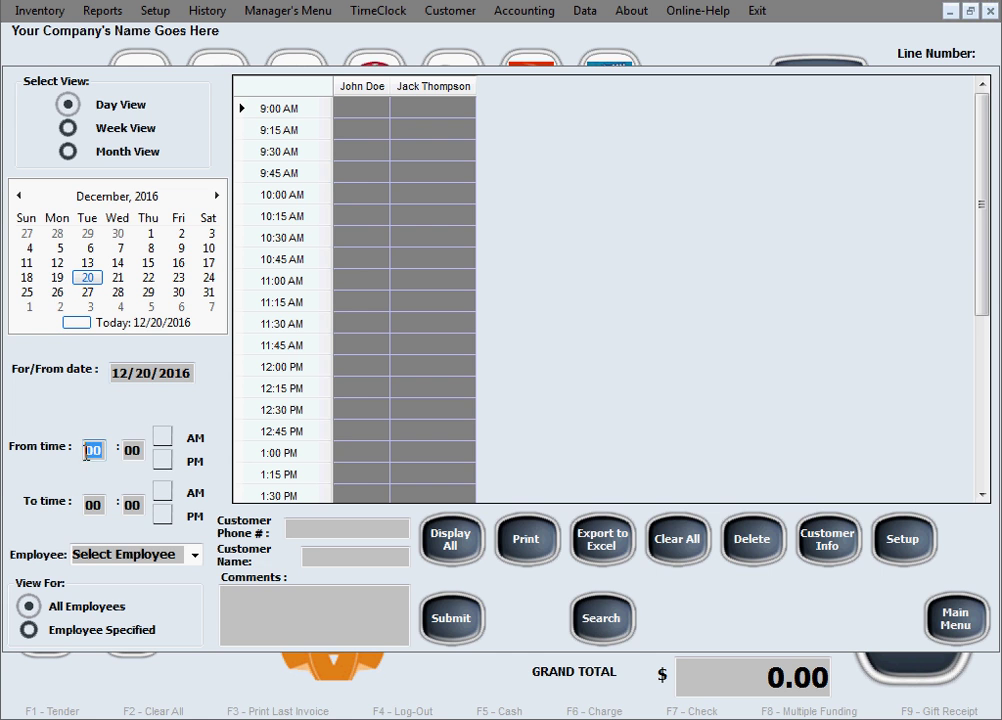
click(133, 450)
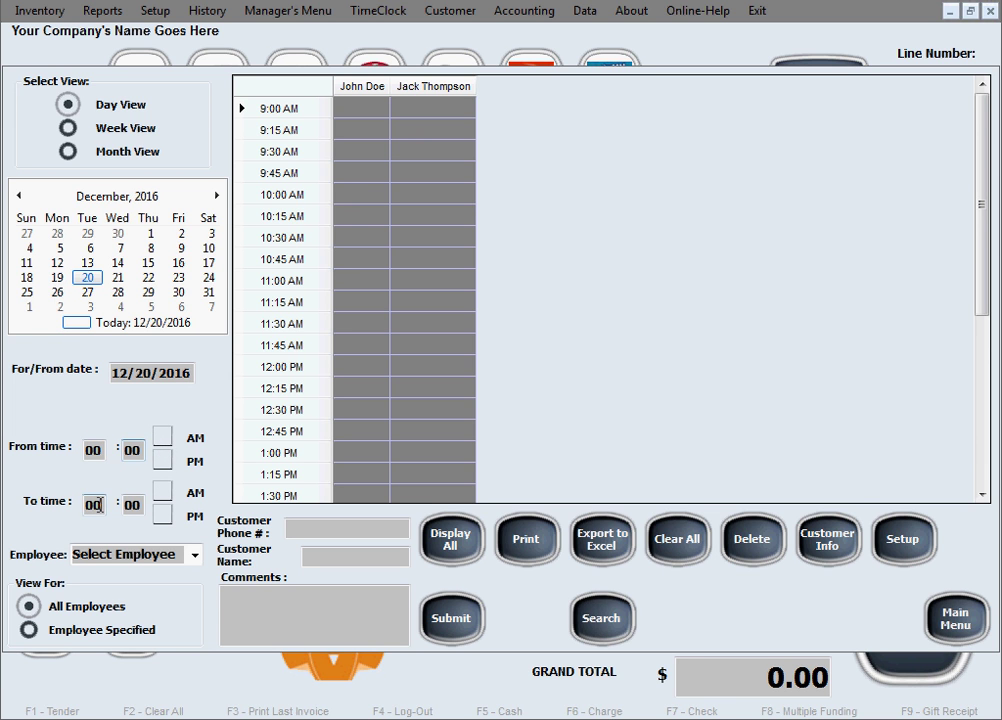
click(90, 504)
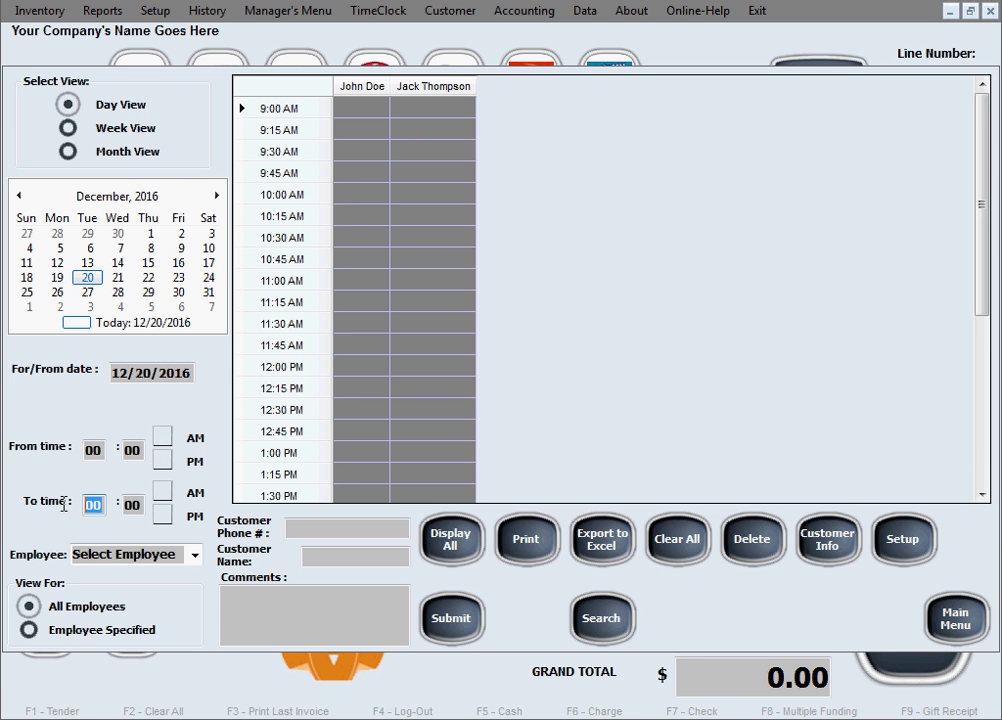
click(132, 505)
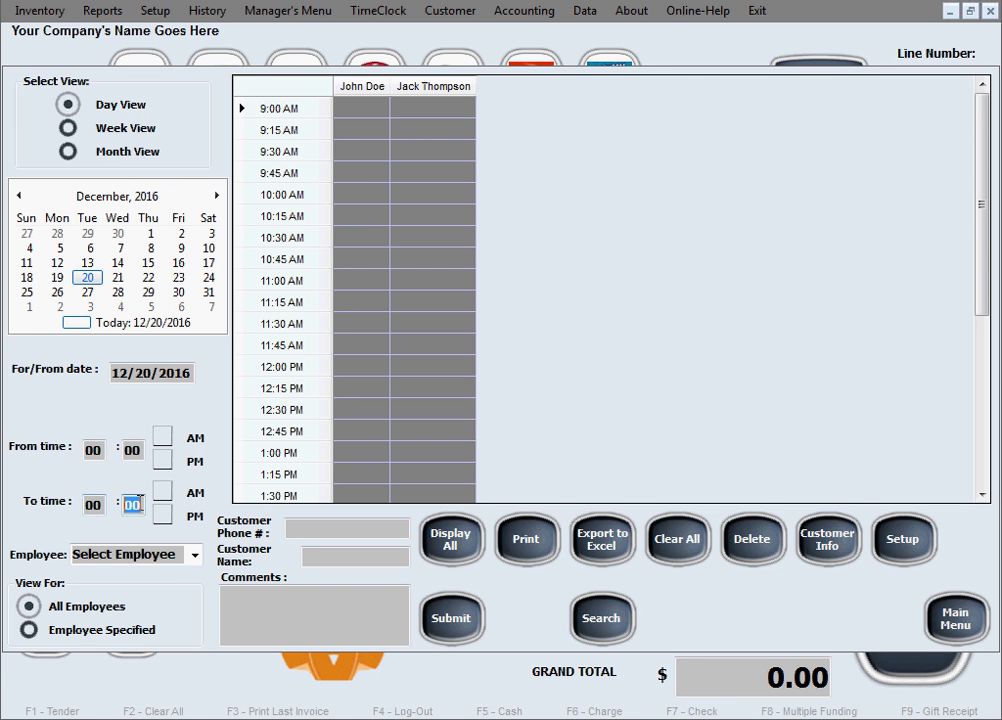
click(133, 505)
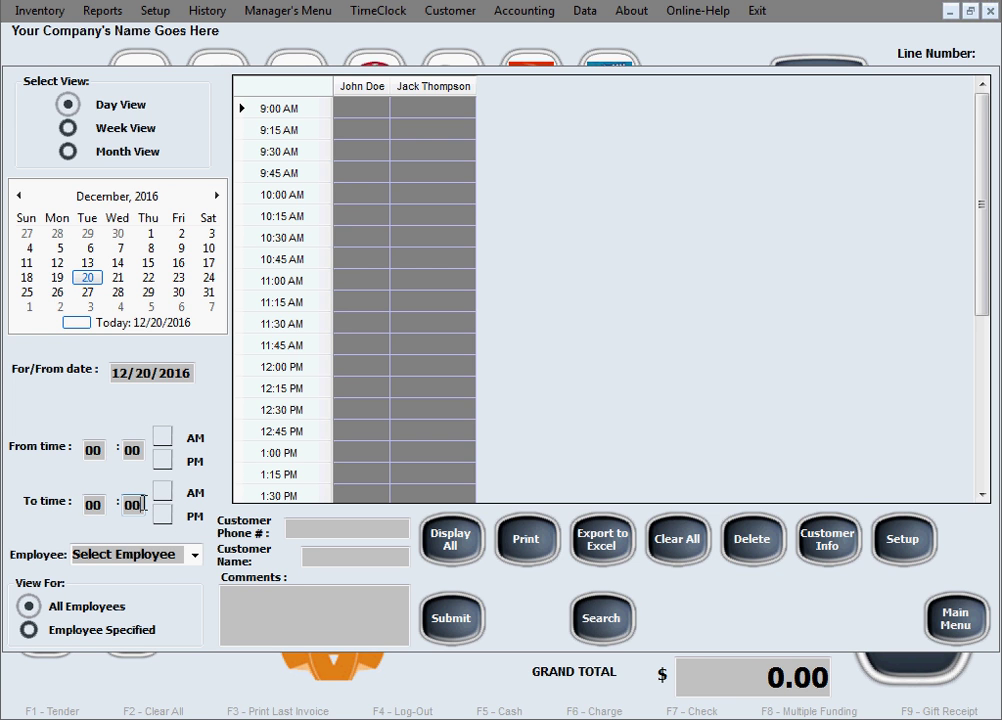
click(195, 556)
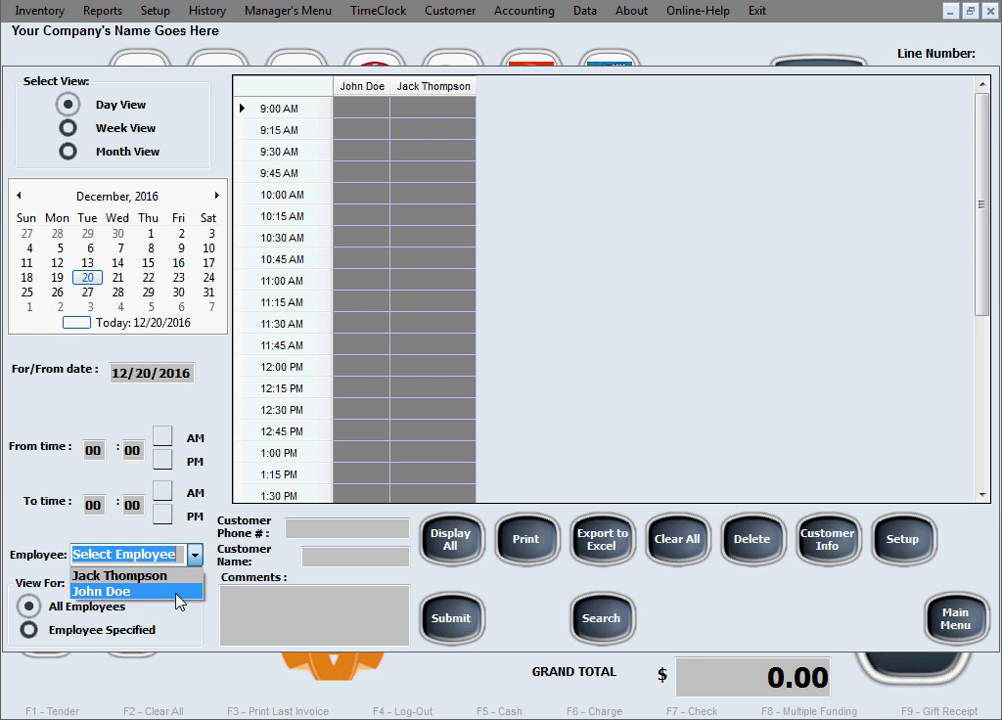
click(197, 560)
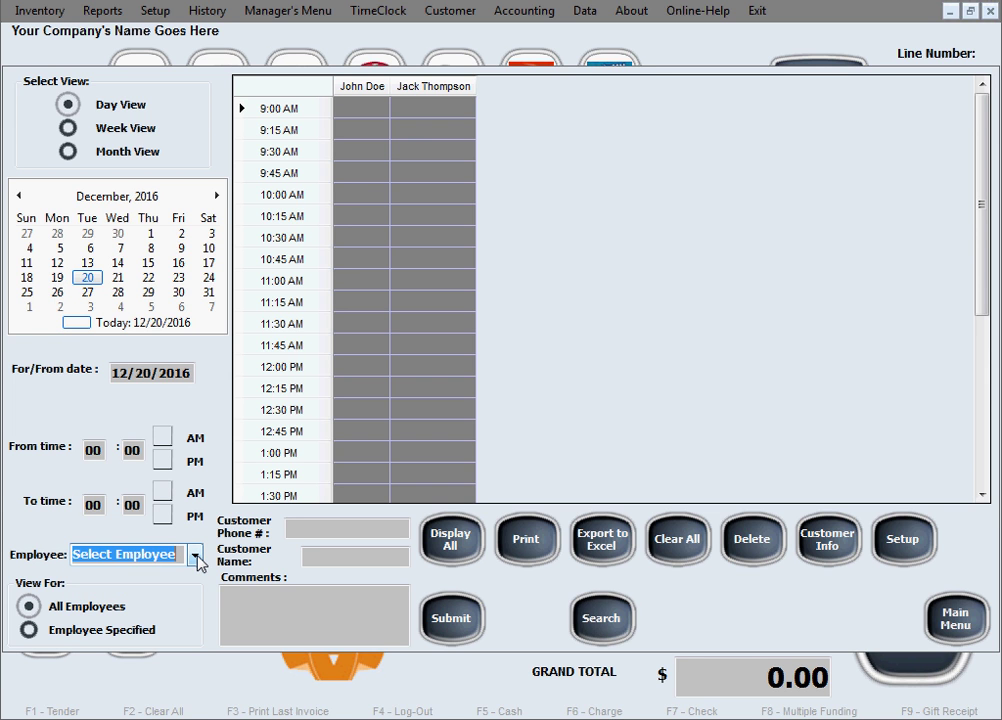
click(185, 555)
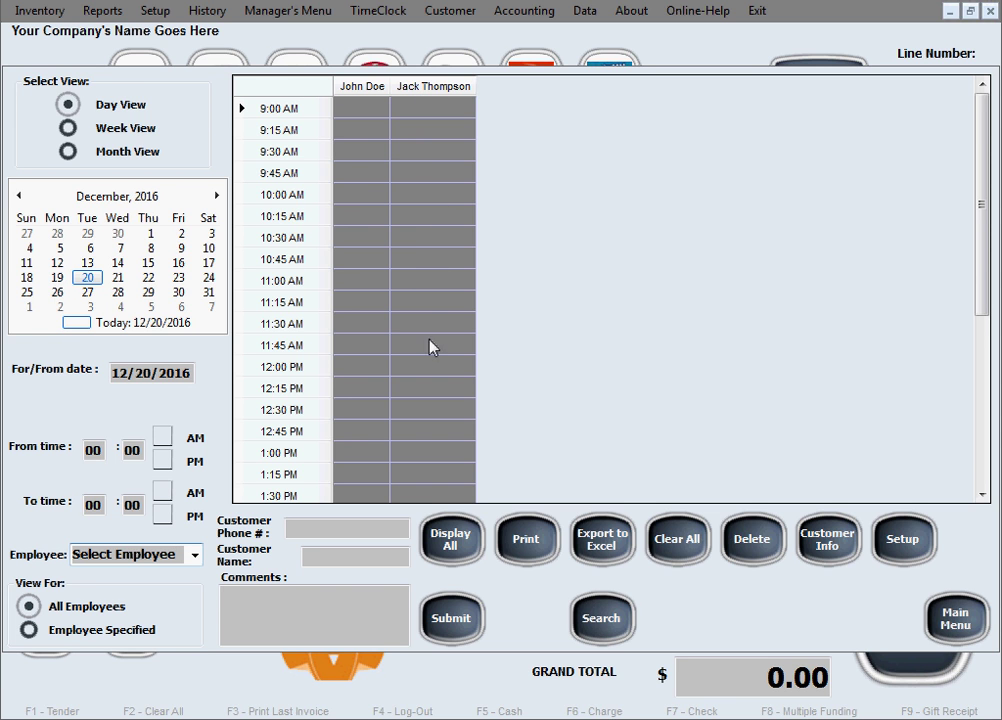
- Select the 10:15 AM to 11:45 AM slots for the second employee and set the end time to 11:50 AM
click(434, 216)
drag(434, 216, 435, 348)
drag(435, 348, 435, 348)
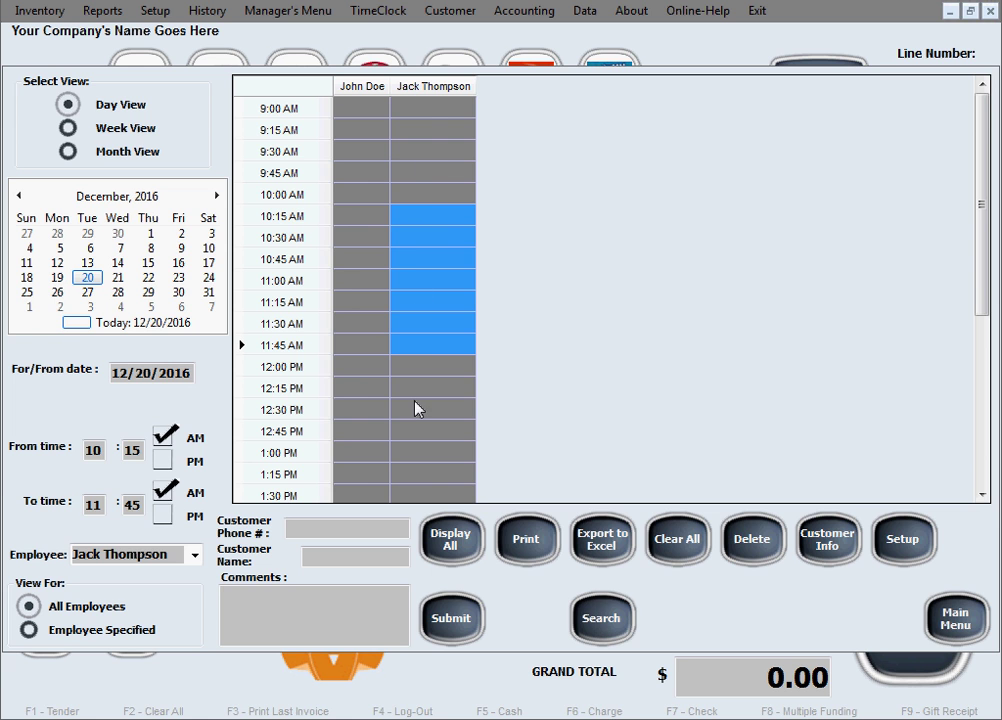
double_click(139, 504)
text(50)
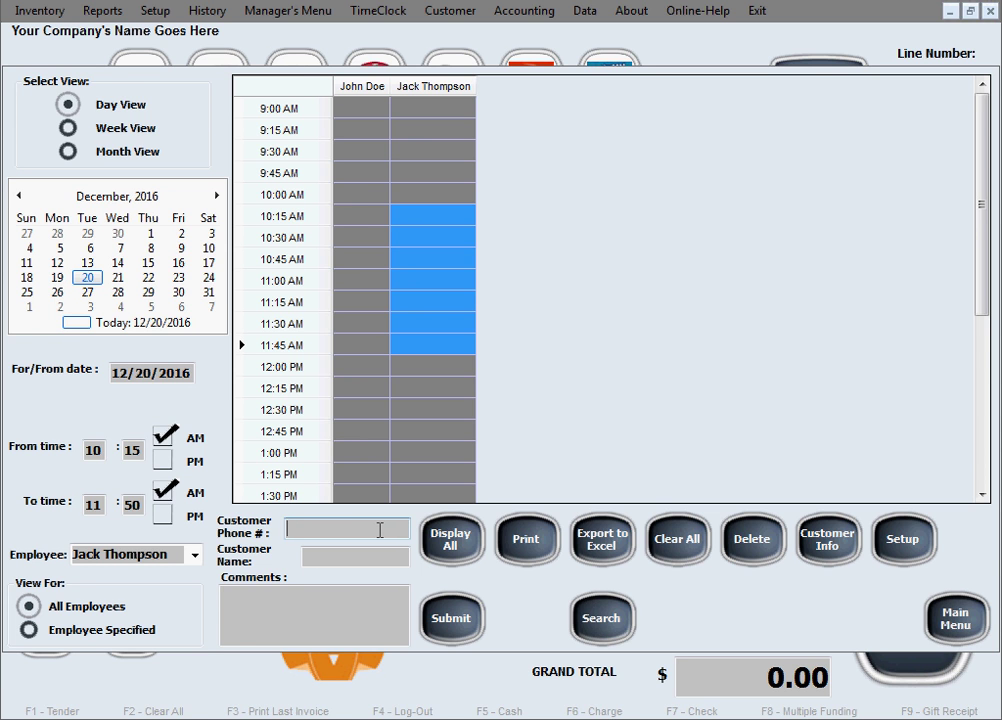
- Enter the customer's phone number and name, add the comment "Example Comment", and submit the appointment
text(111-555-7777)
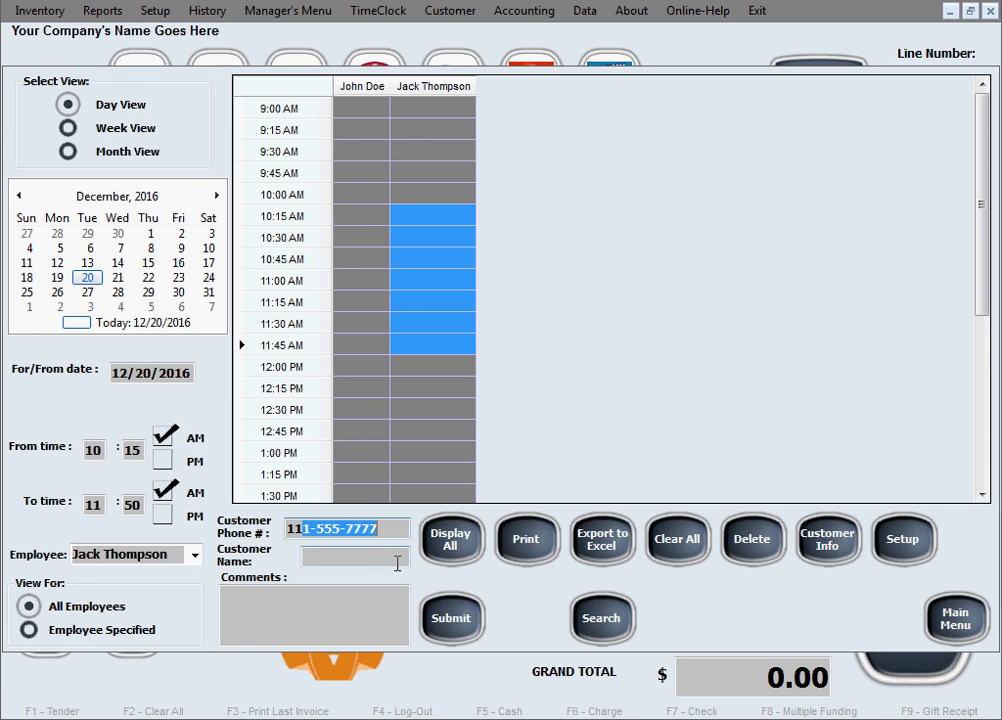
click(392, 555)
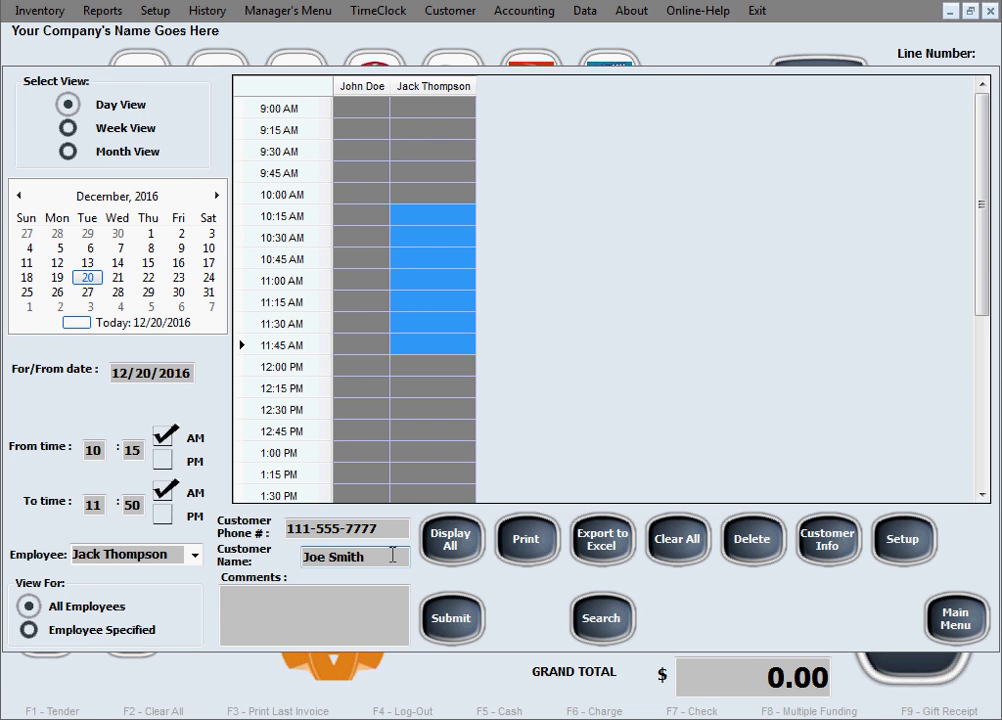
click(387, 605)
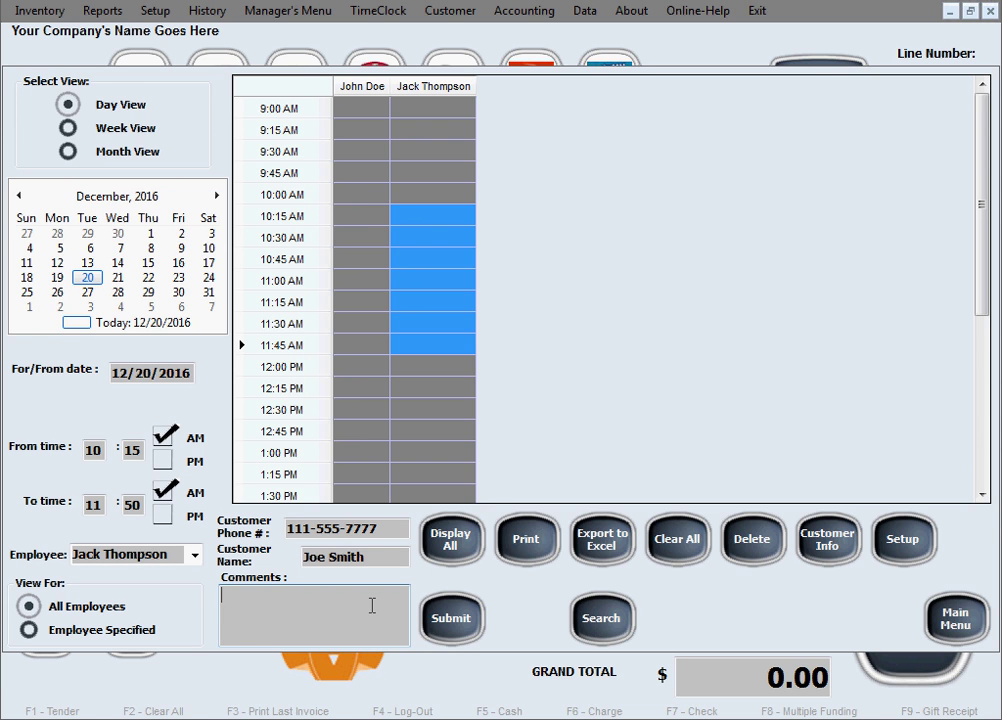
text(Example Comment)
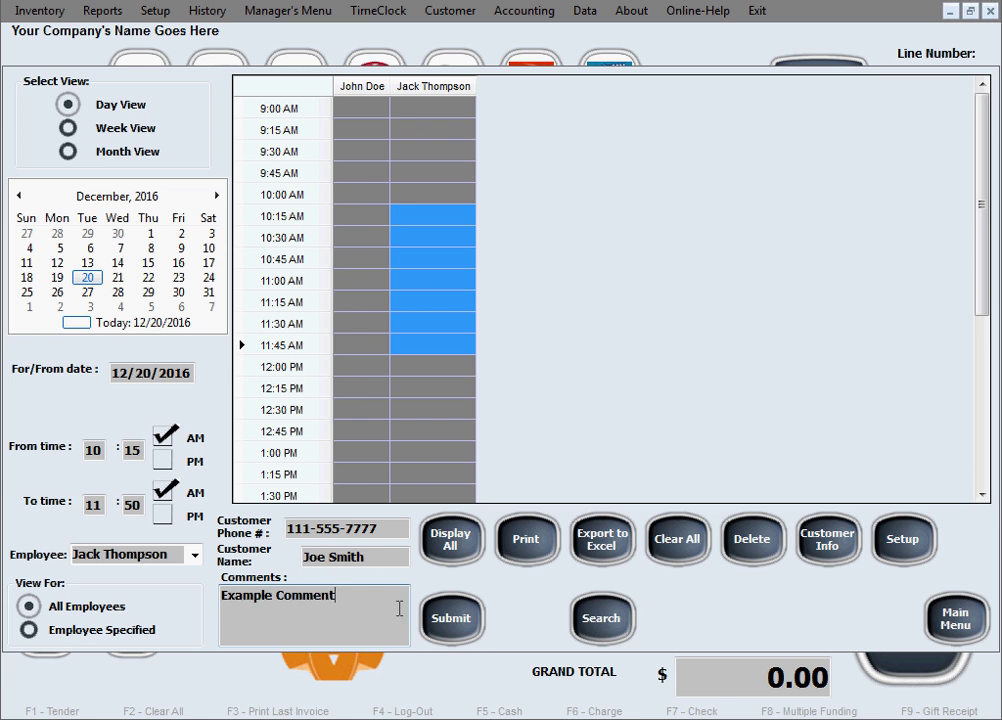
click(449, 630)
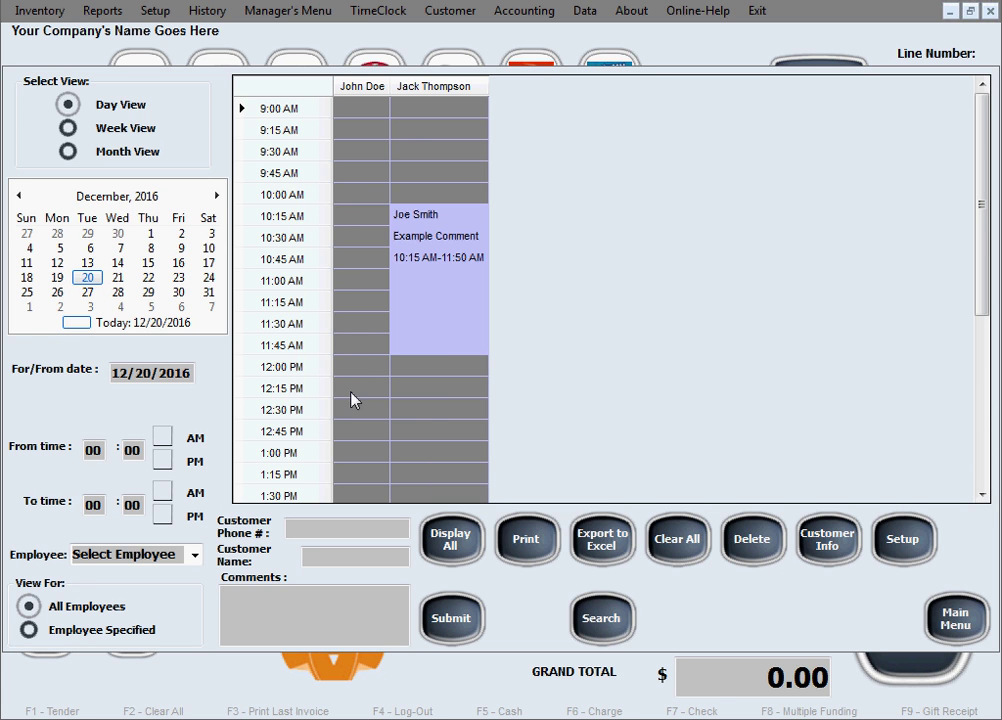
- Book a 12:15 PM to 1:15 PM appointment for the first employee with the customer's phone number and the comment "Example"
drag(351, 393, 350, 465)
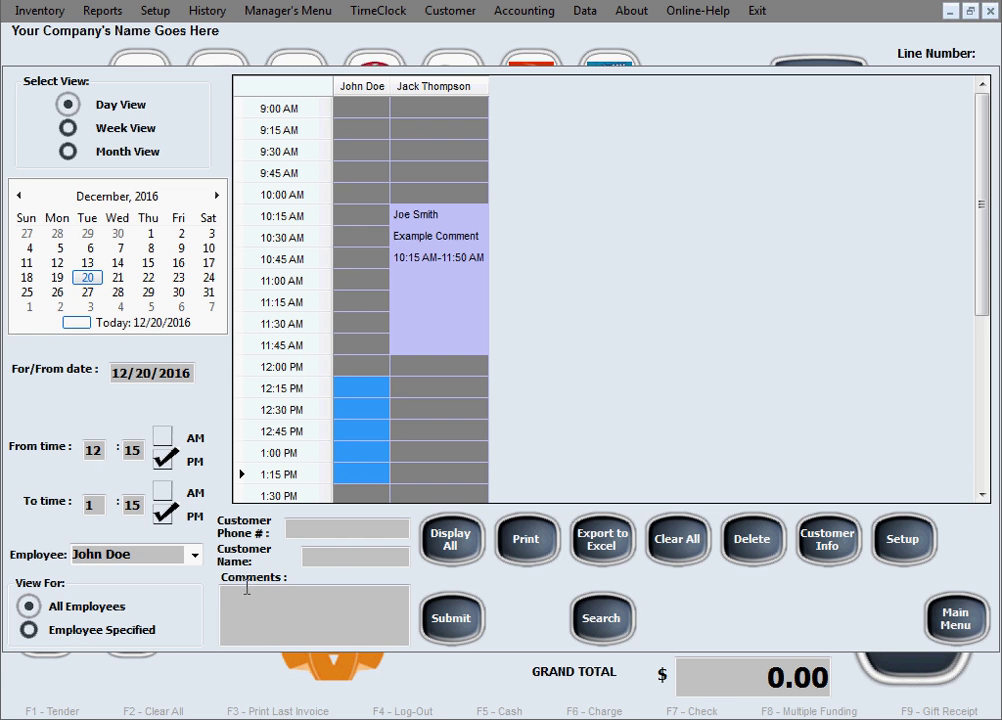
click(308, 532)
text(111-555-7777)
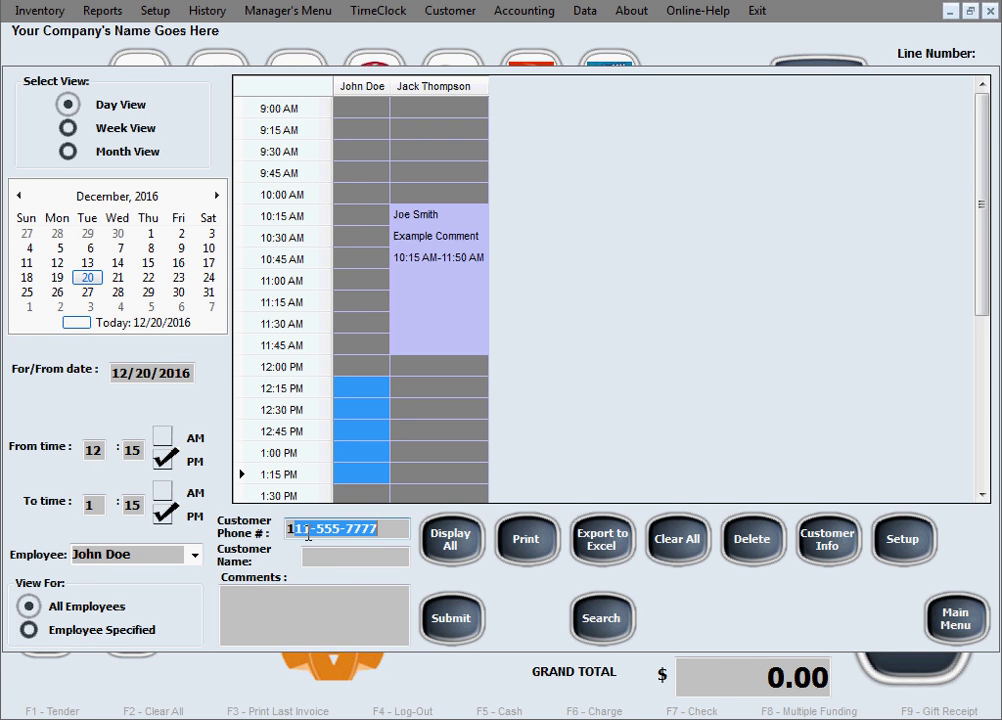
click(348, 607)
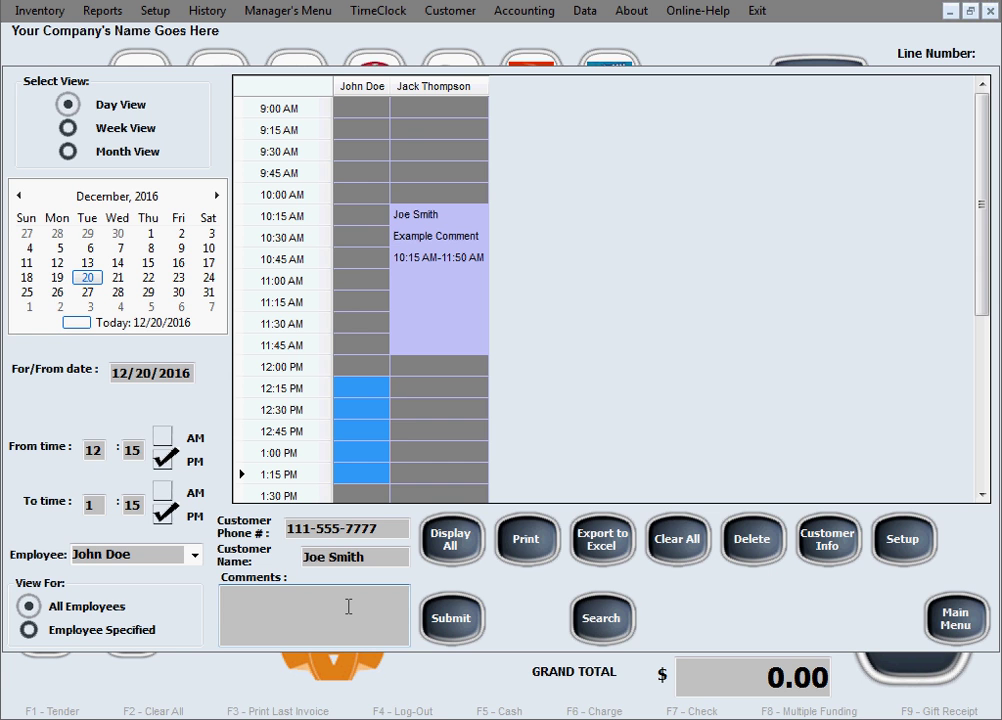
text(Example)
click(468, 645)
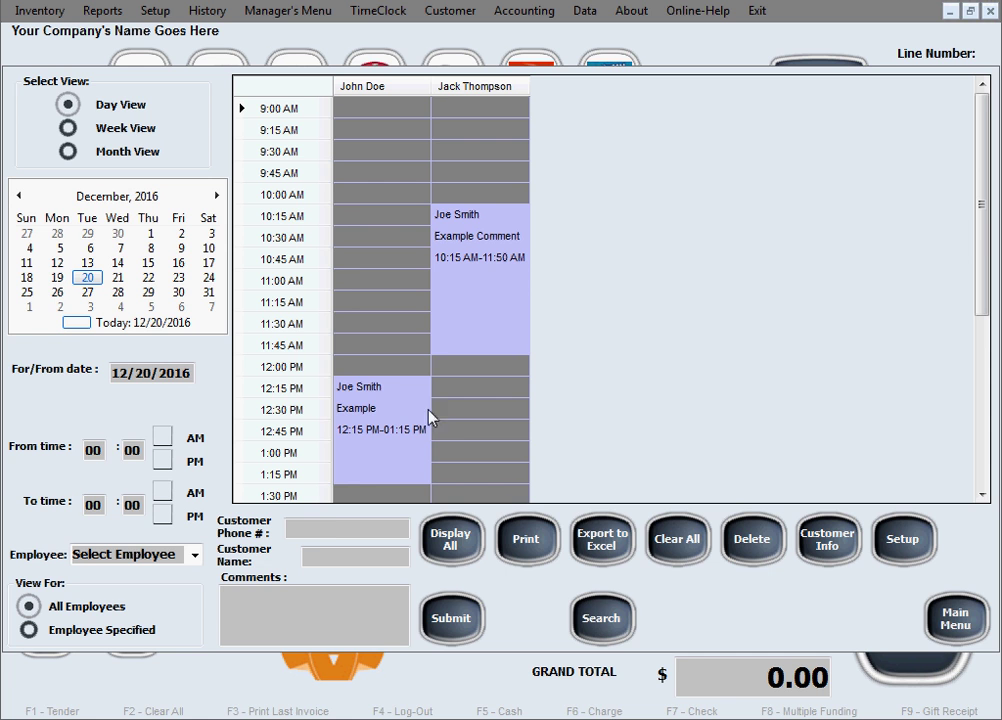
- Delete the first employee's 12:15 PM appointment
click(401, 399)
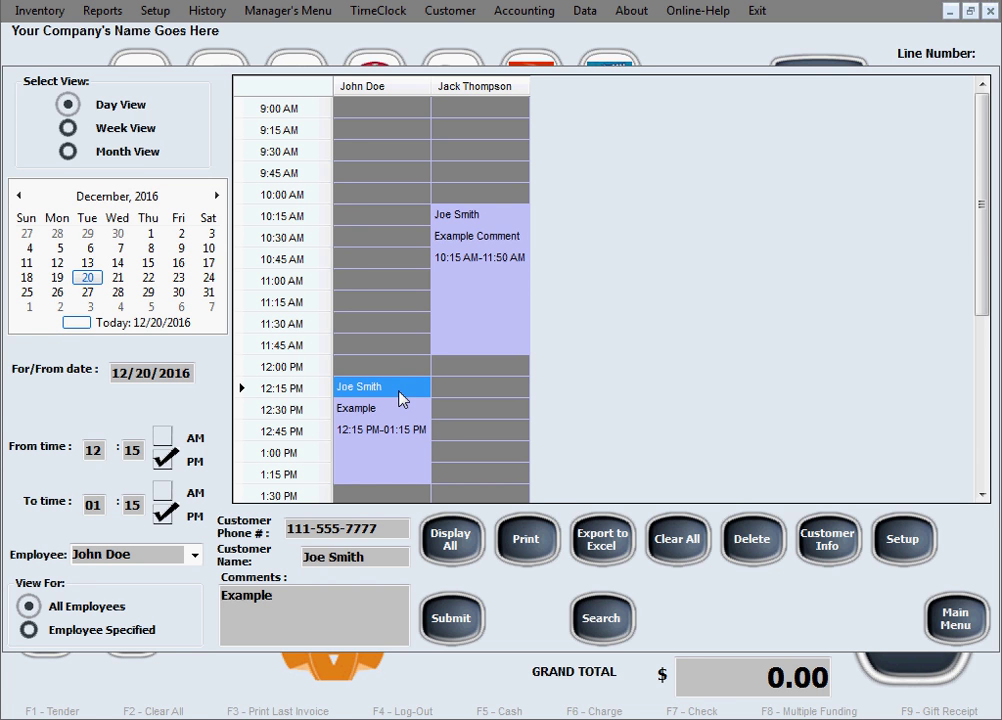
click(752, 540)
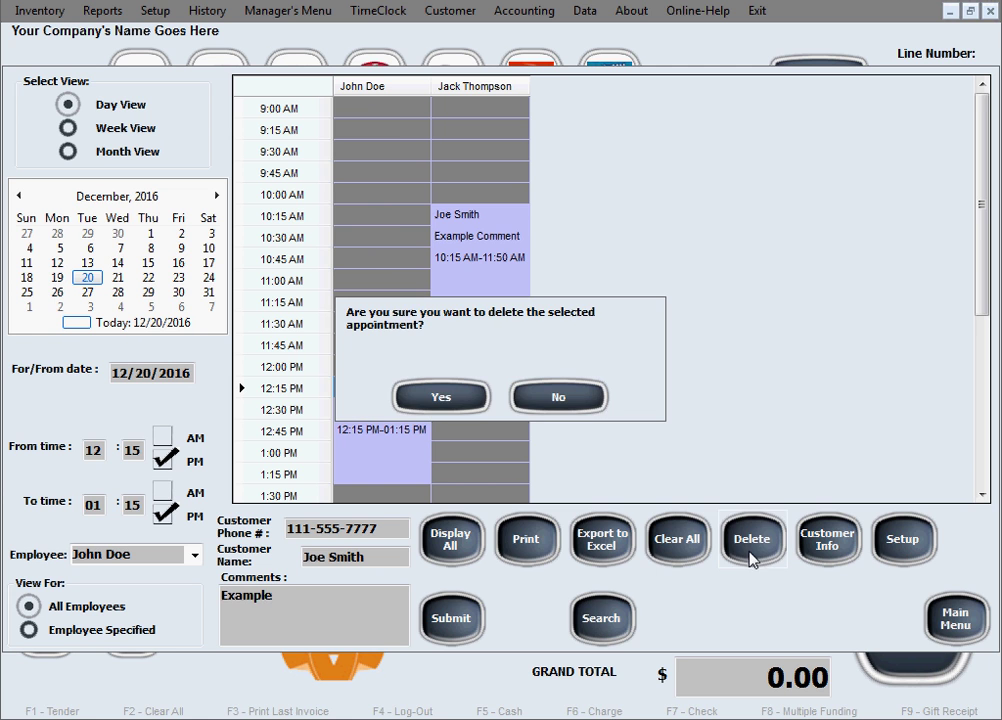
click(437, 398)
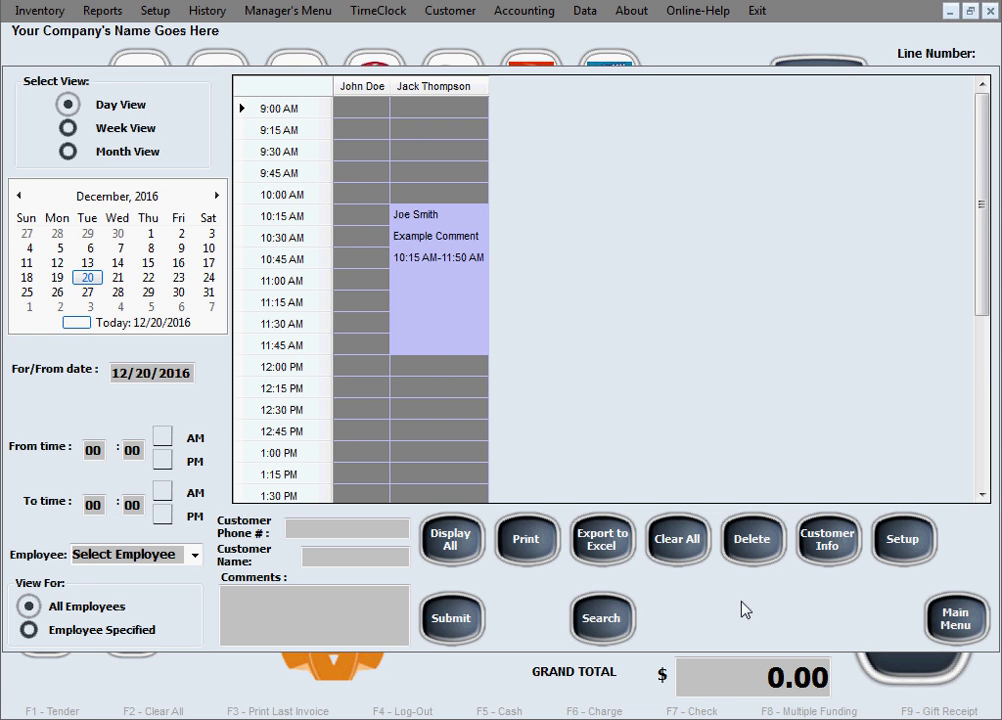
- View the full customer record for the second employee's 10:15 AM appointment
click(455, 220)
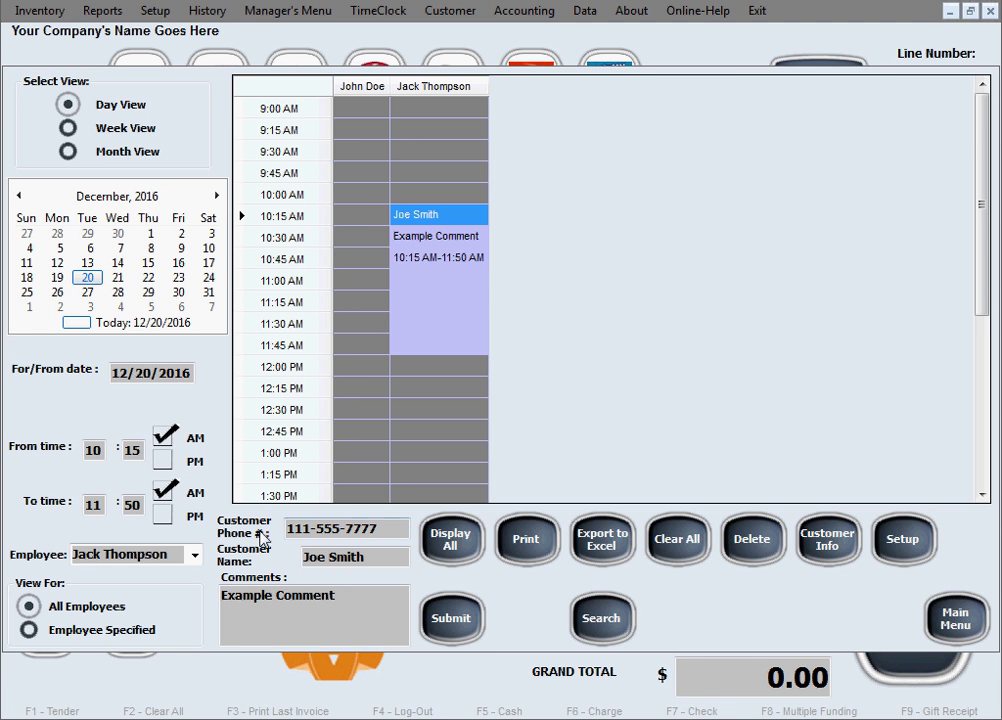
drag(378, 528, 285, 533)
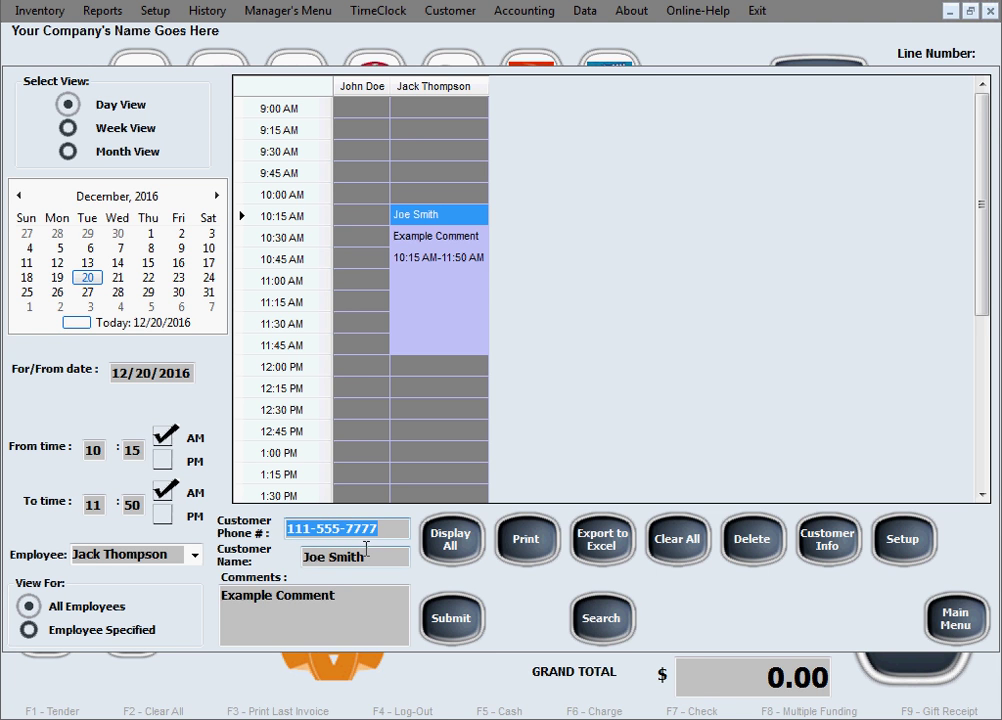
click(808, 543)
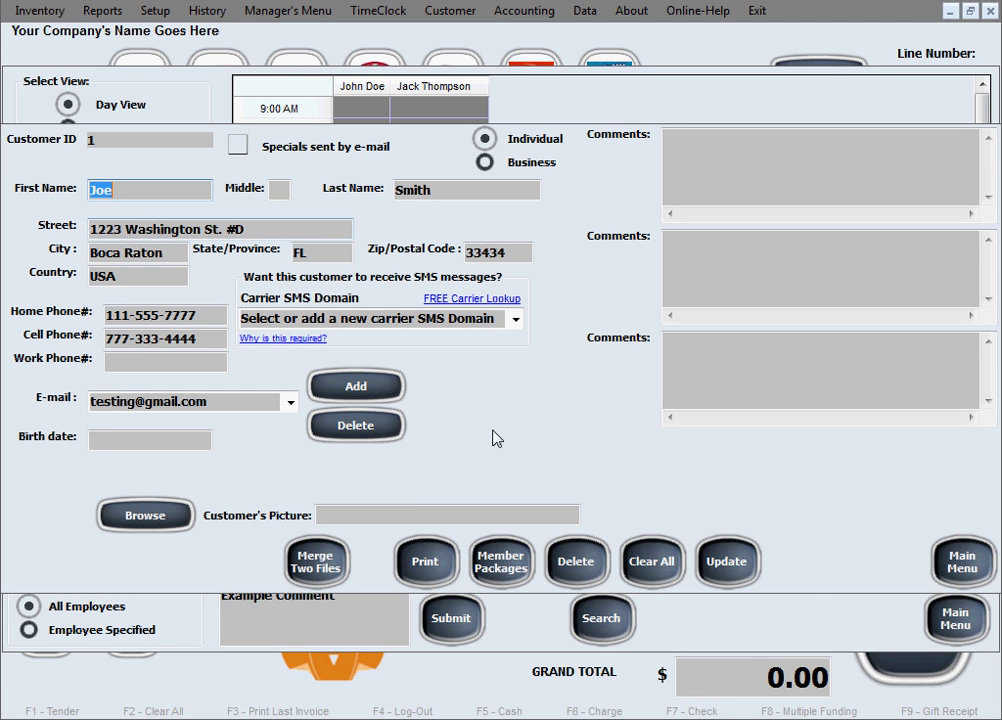
- Close the customer record and reopen the appointments and scheduling screen
click(962, 562)
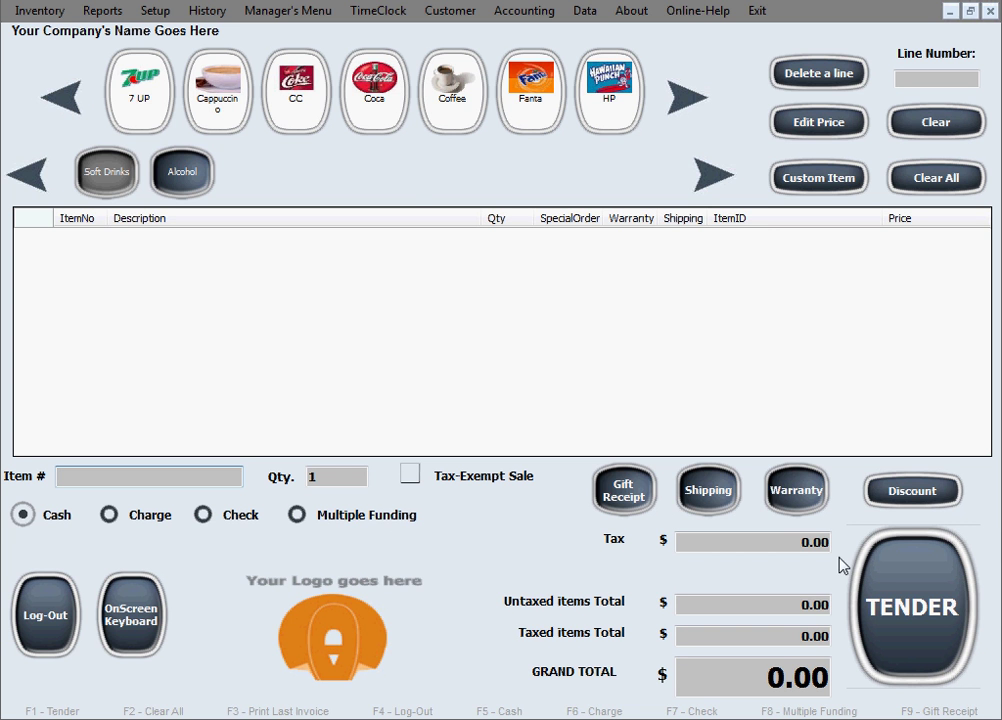
click(448, 11)
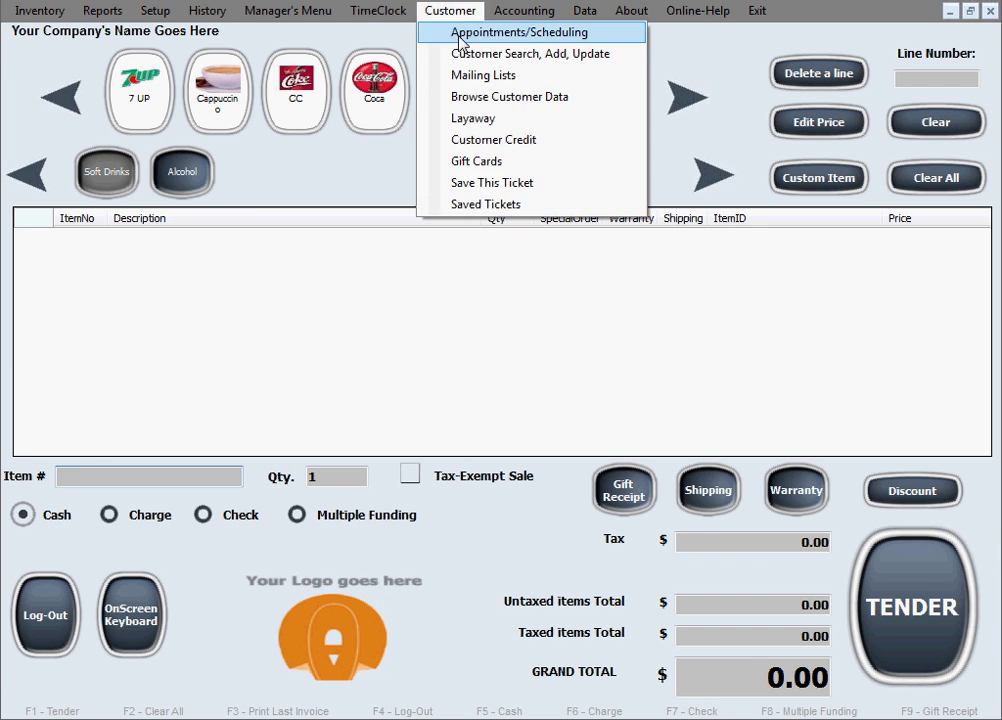
click(452, 32)
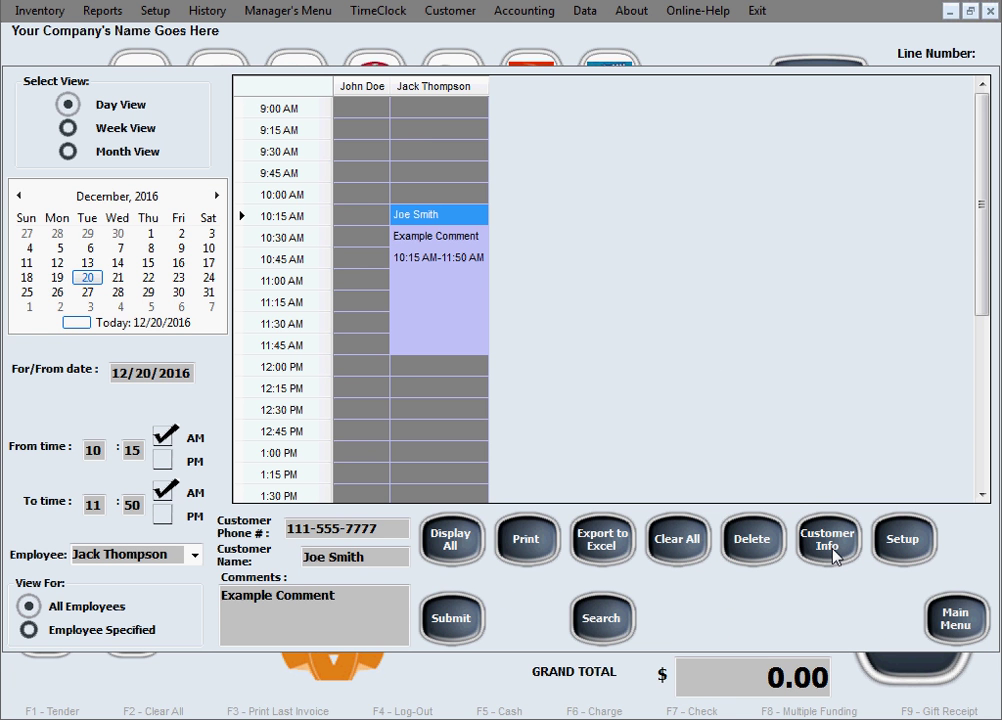